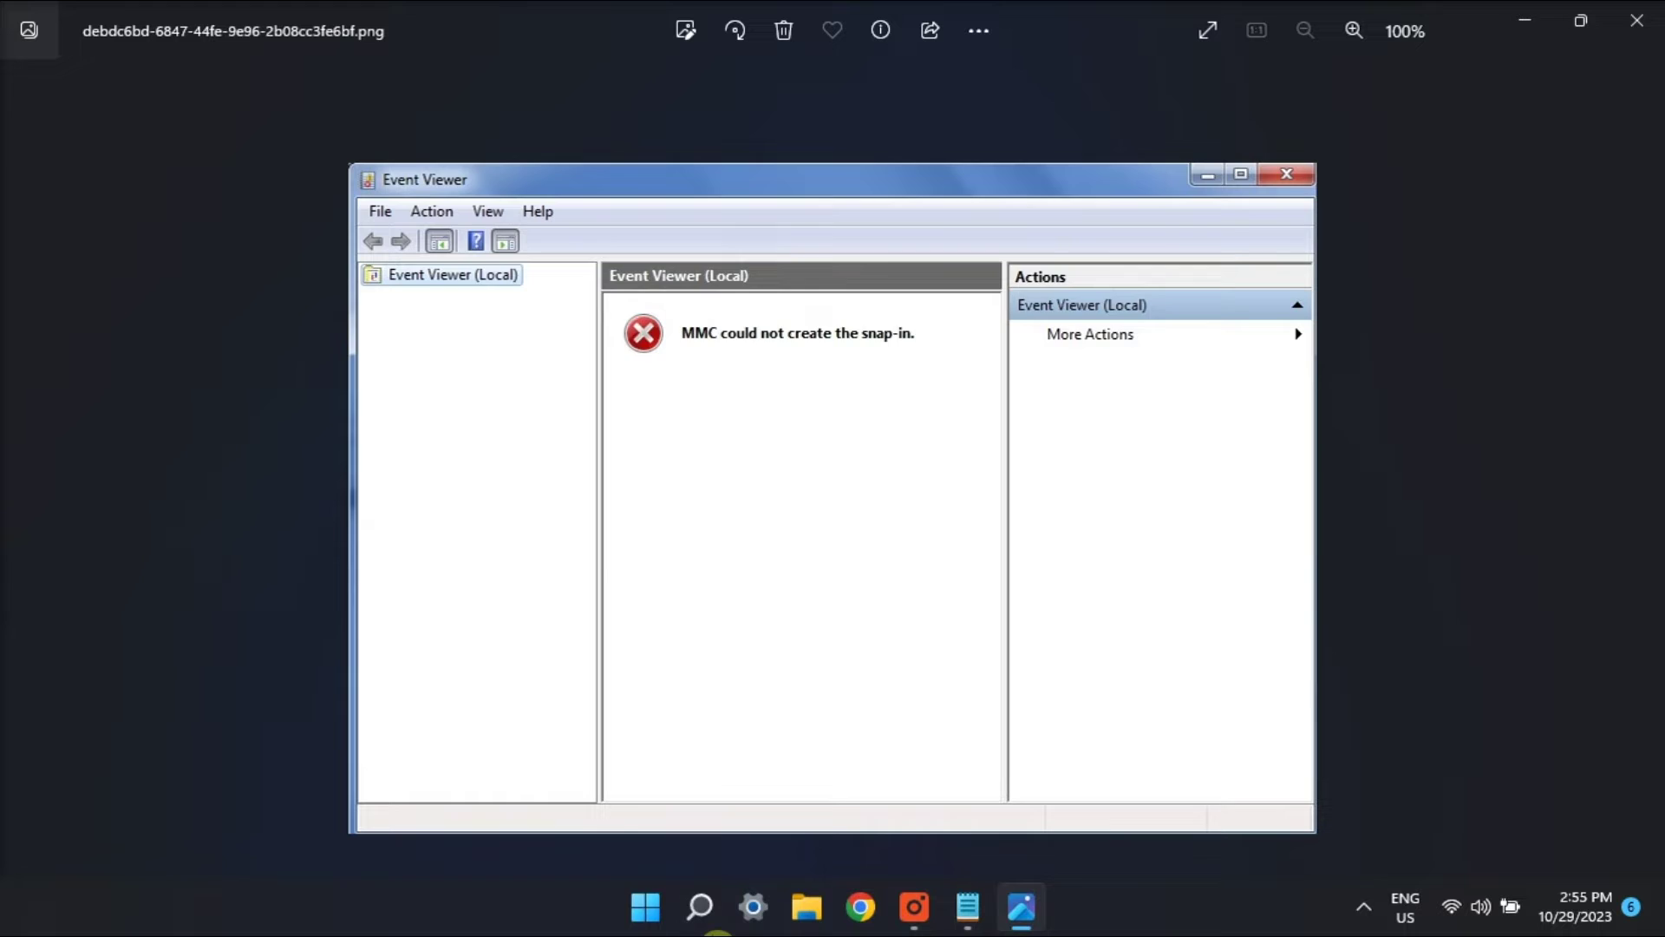
# Step: Launch Registry Editor and enter HKEY_LOCAL_MACHINE\SOFTWARE\Microsoft\MMC\SnapIns as its address
pyautogui.click(649, 908)
pyautogui.write('regedit')
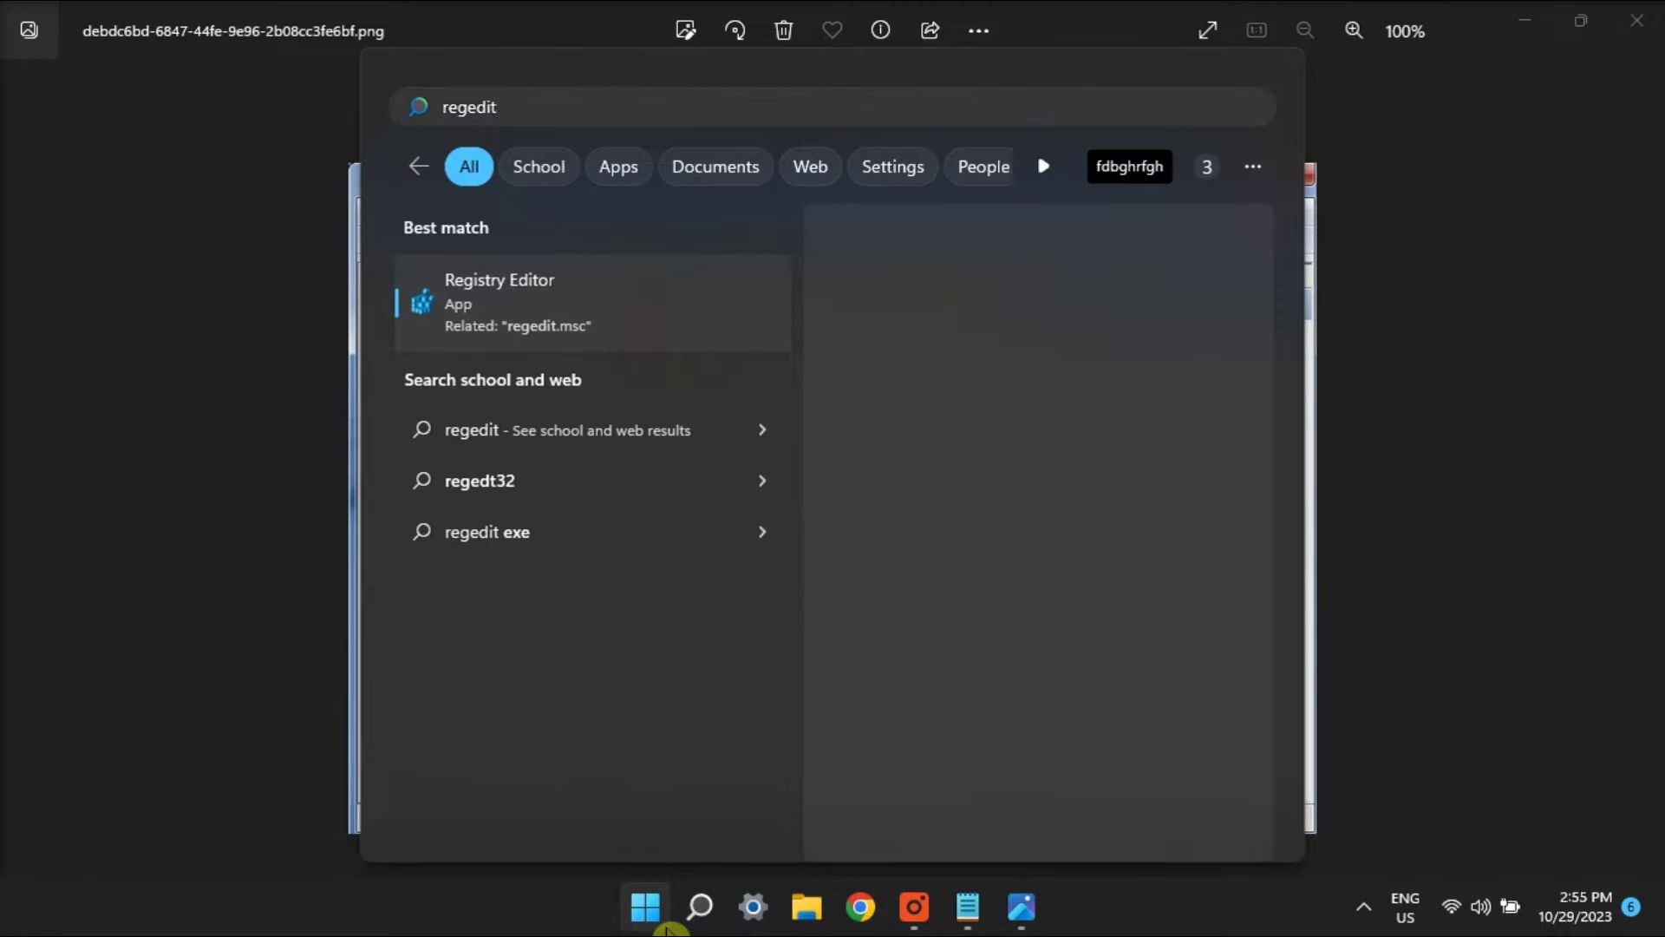
pyautogui.press('Return')
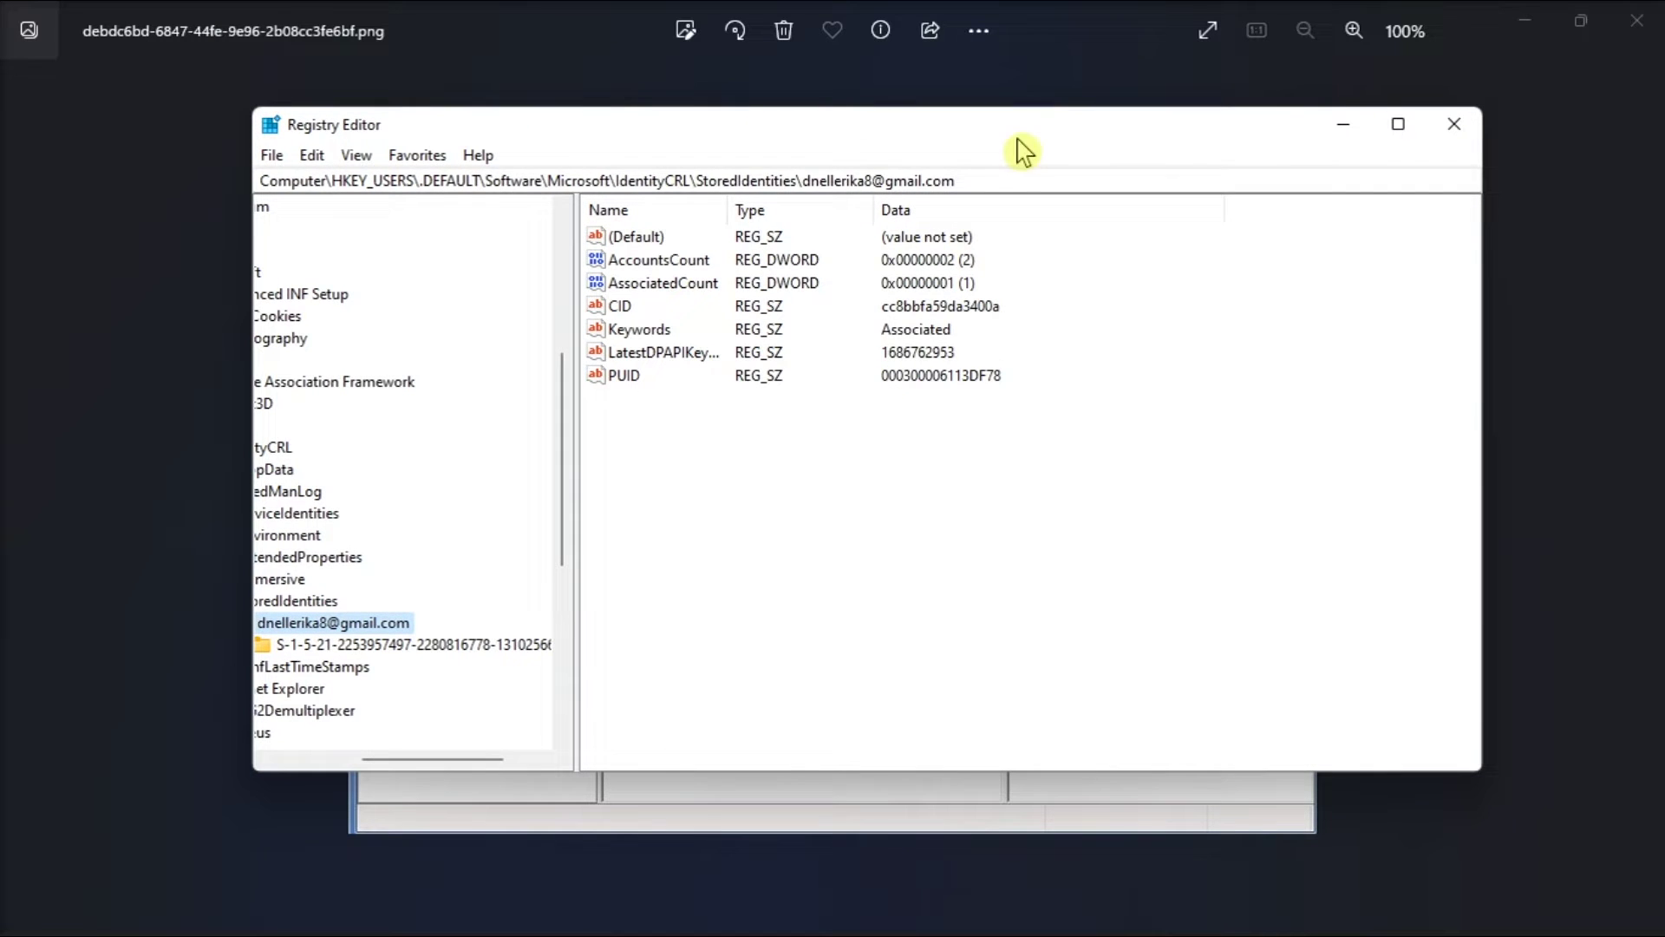
pyautogui.click(1008, 180)
pyautogui.write('HKEY_LOCAL_MACHINE\\SOFTWARE\\Microsoft\\MMC\\SnapIns')
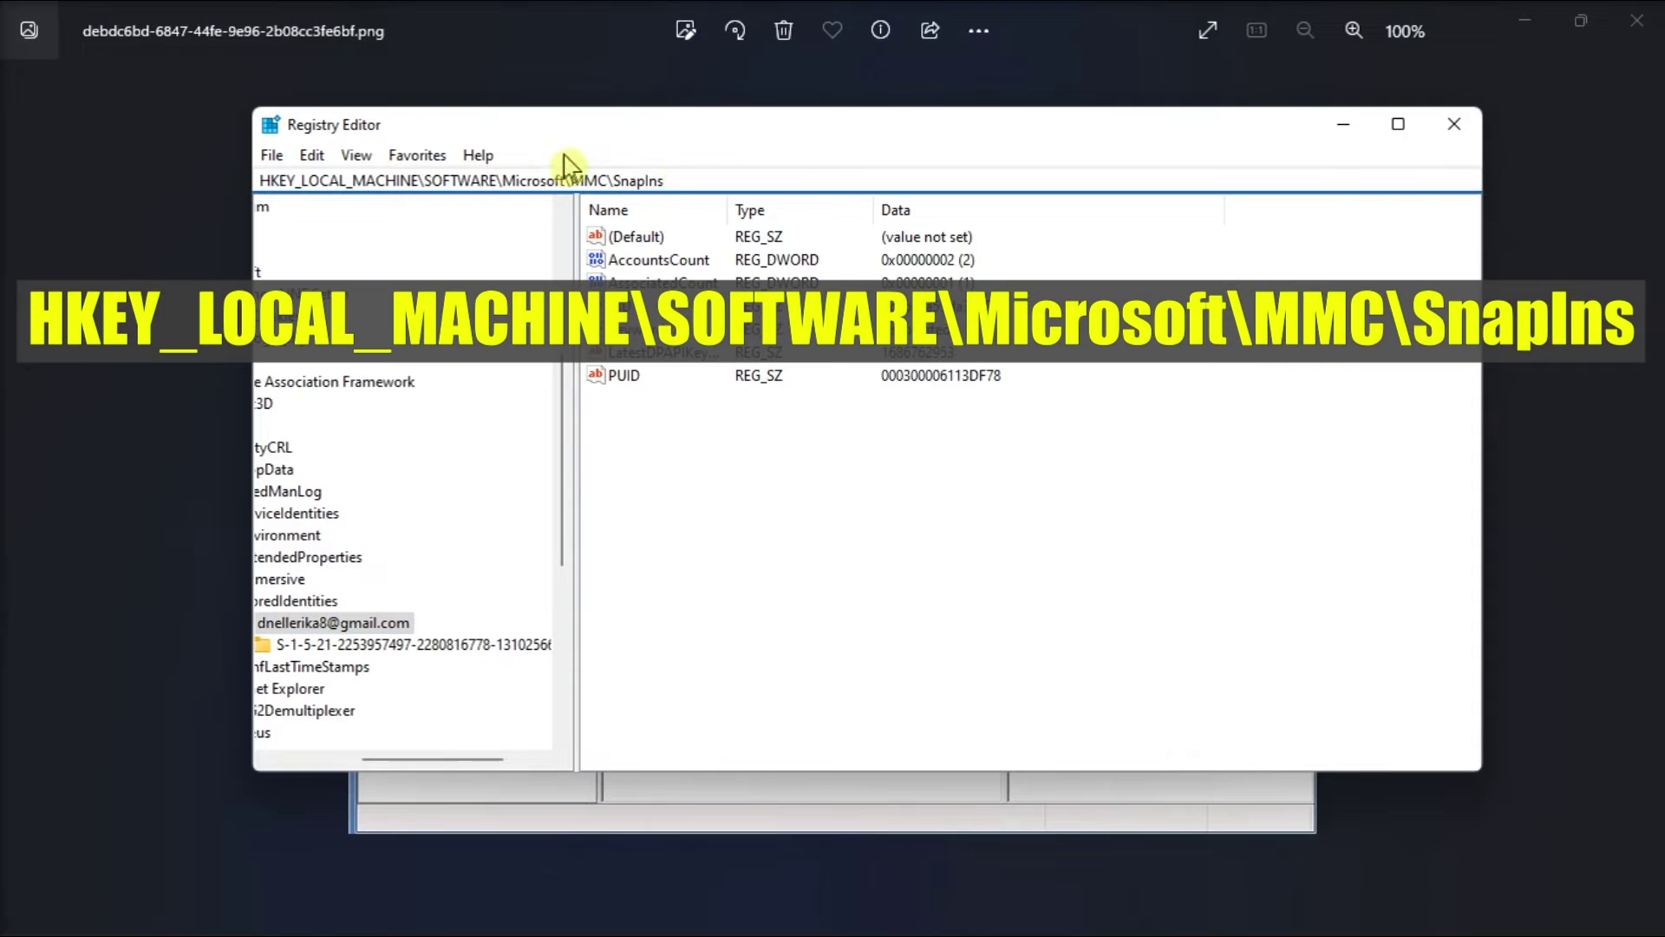
pyautogui.moveTo(690, 180); pyautogui.dragTo(191, 212)
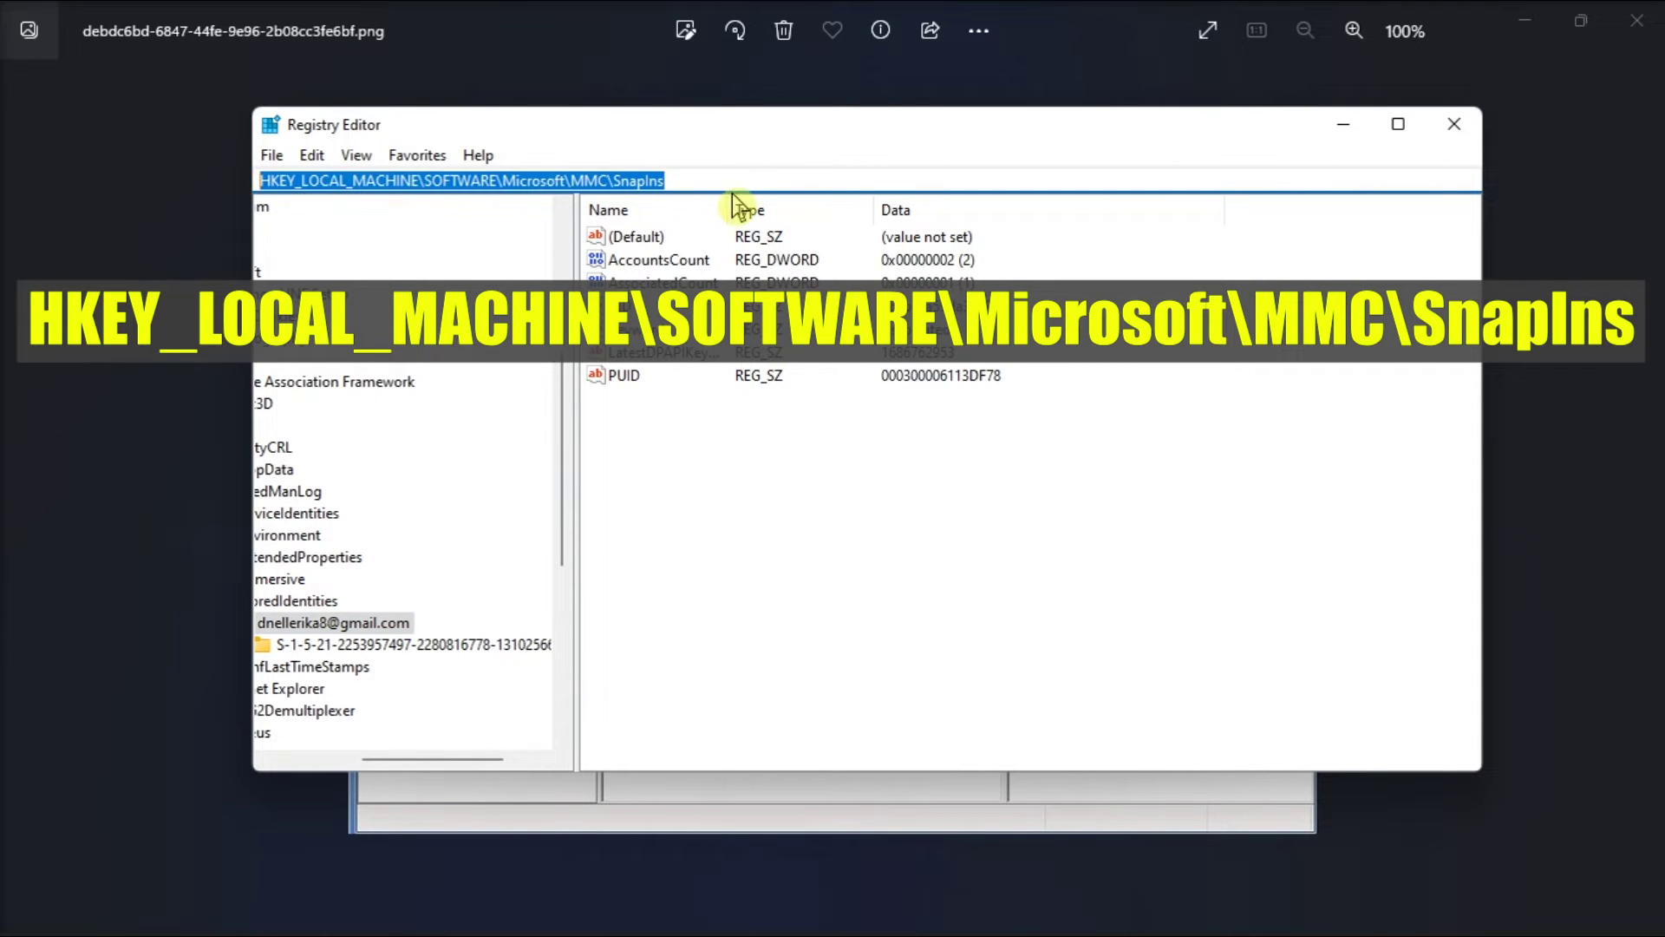
# Step: Go to the TPM Management snap-in key FX:{7d3830aa-…} under SnapIns, then launch Windows Features
pyautogui.click(756, 179)
pyautogui.press('Return')
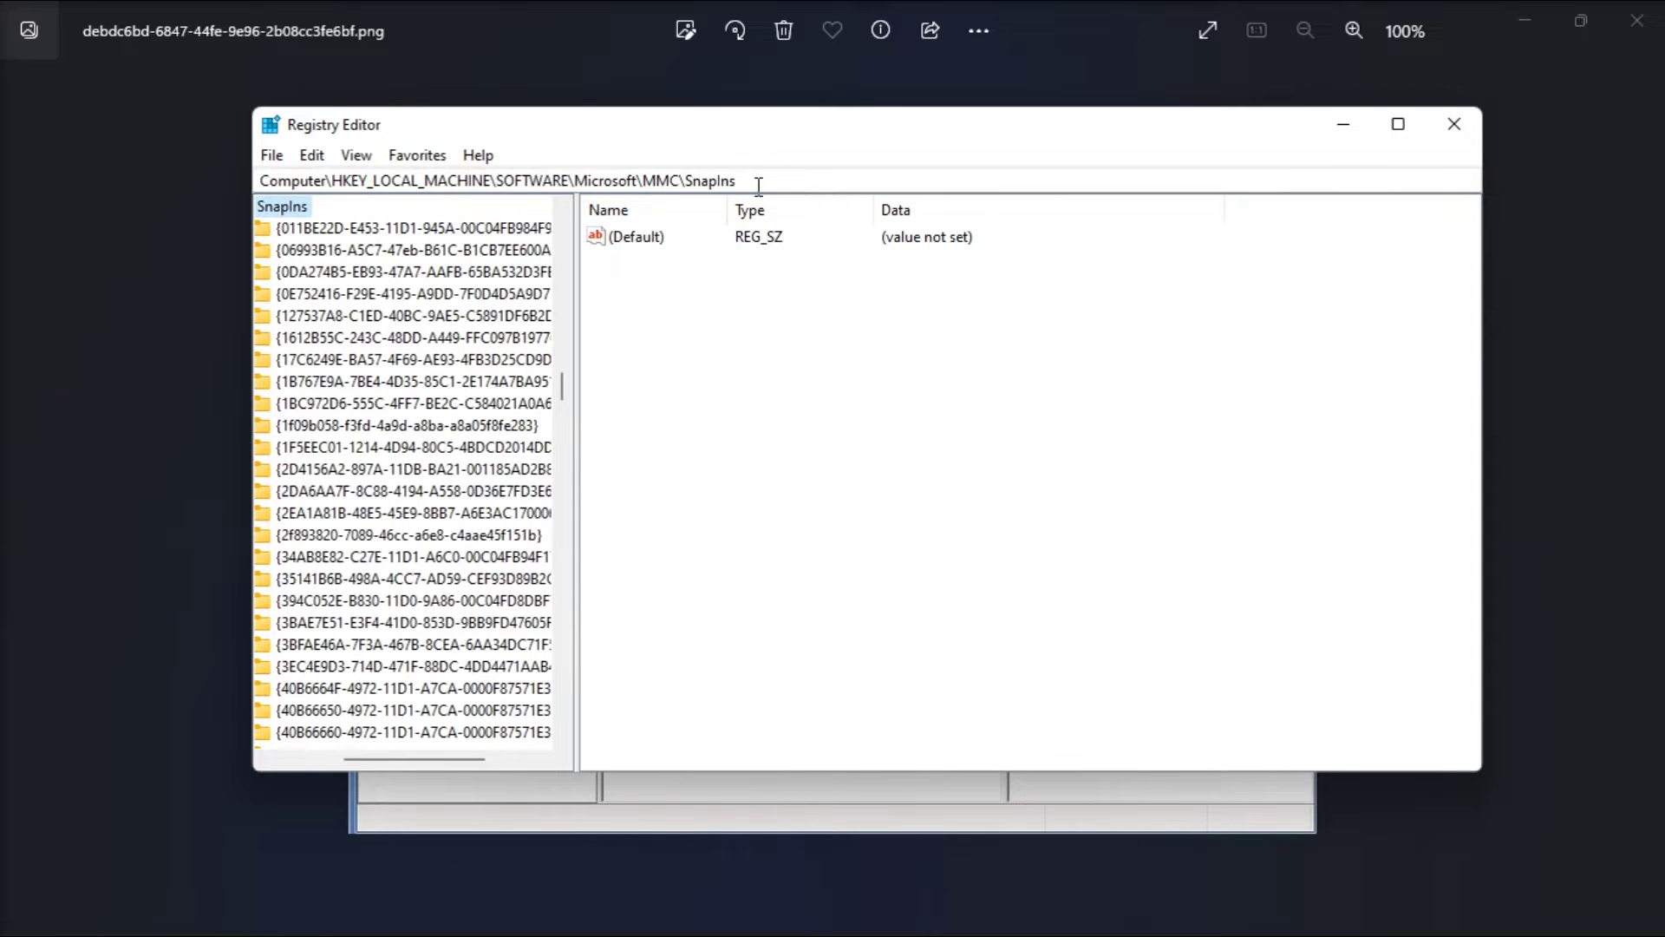
pyautogui.scroll(-10, 391, 632)
pyautogui.scroll(-10, 391, 670)
pyautogui.click(374, 385)
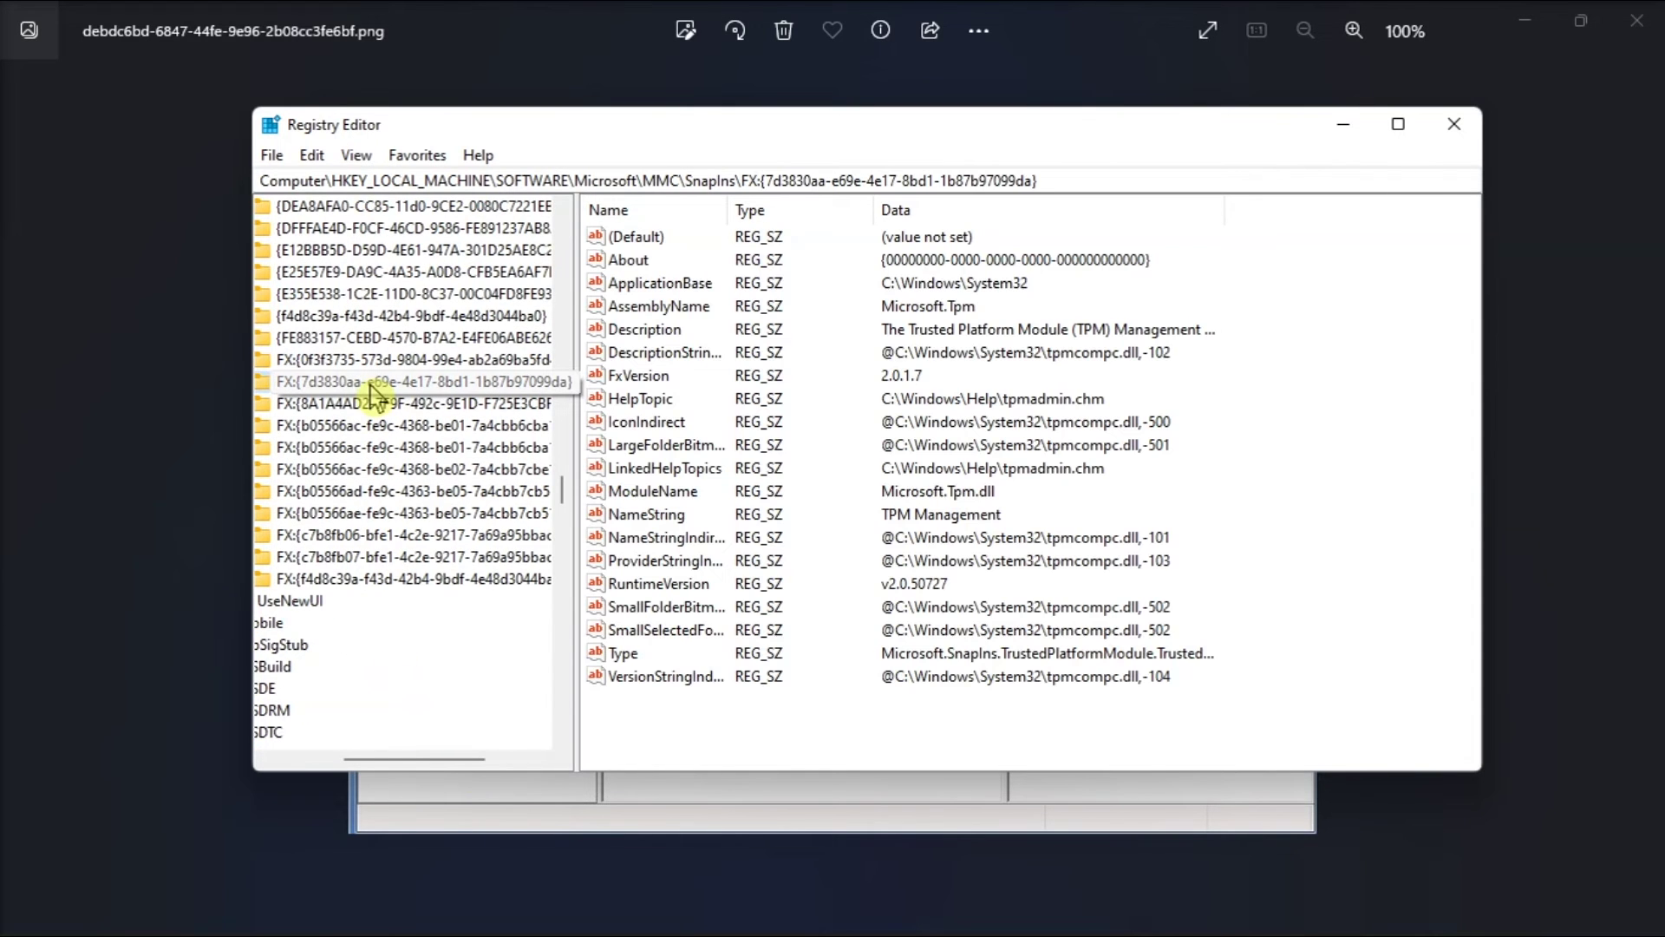
pyautogui.rightClick(374, 393)
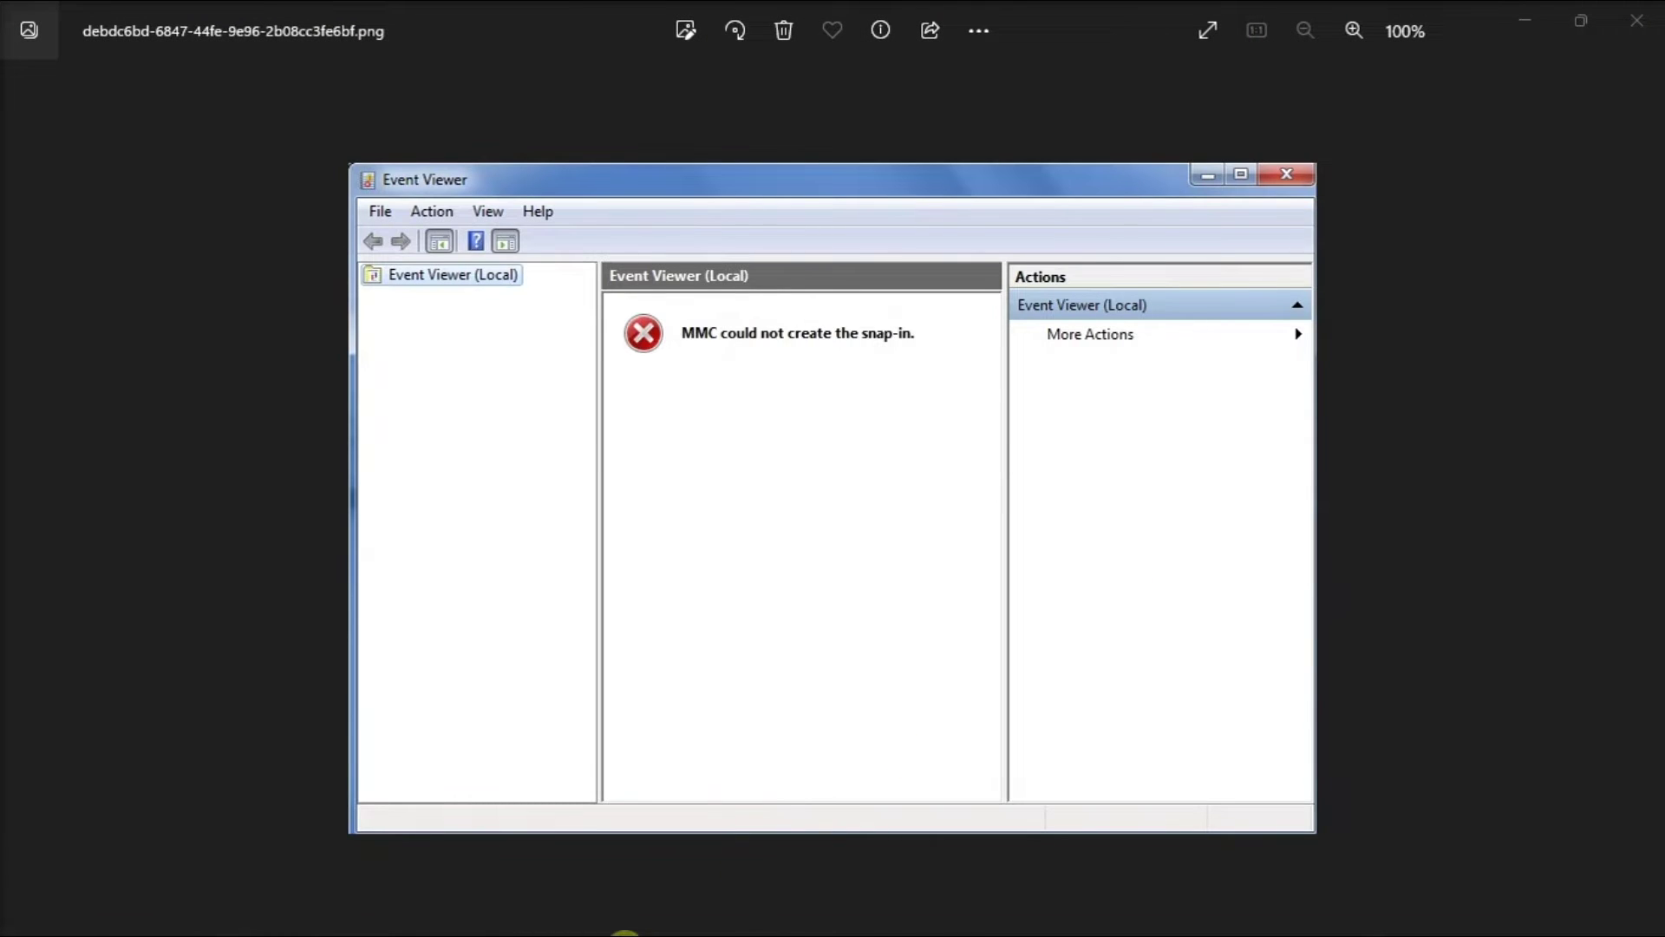
pyautogui.click(627, 911)
pyautogui.write('WIND')
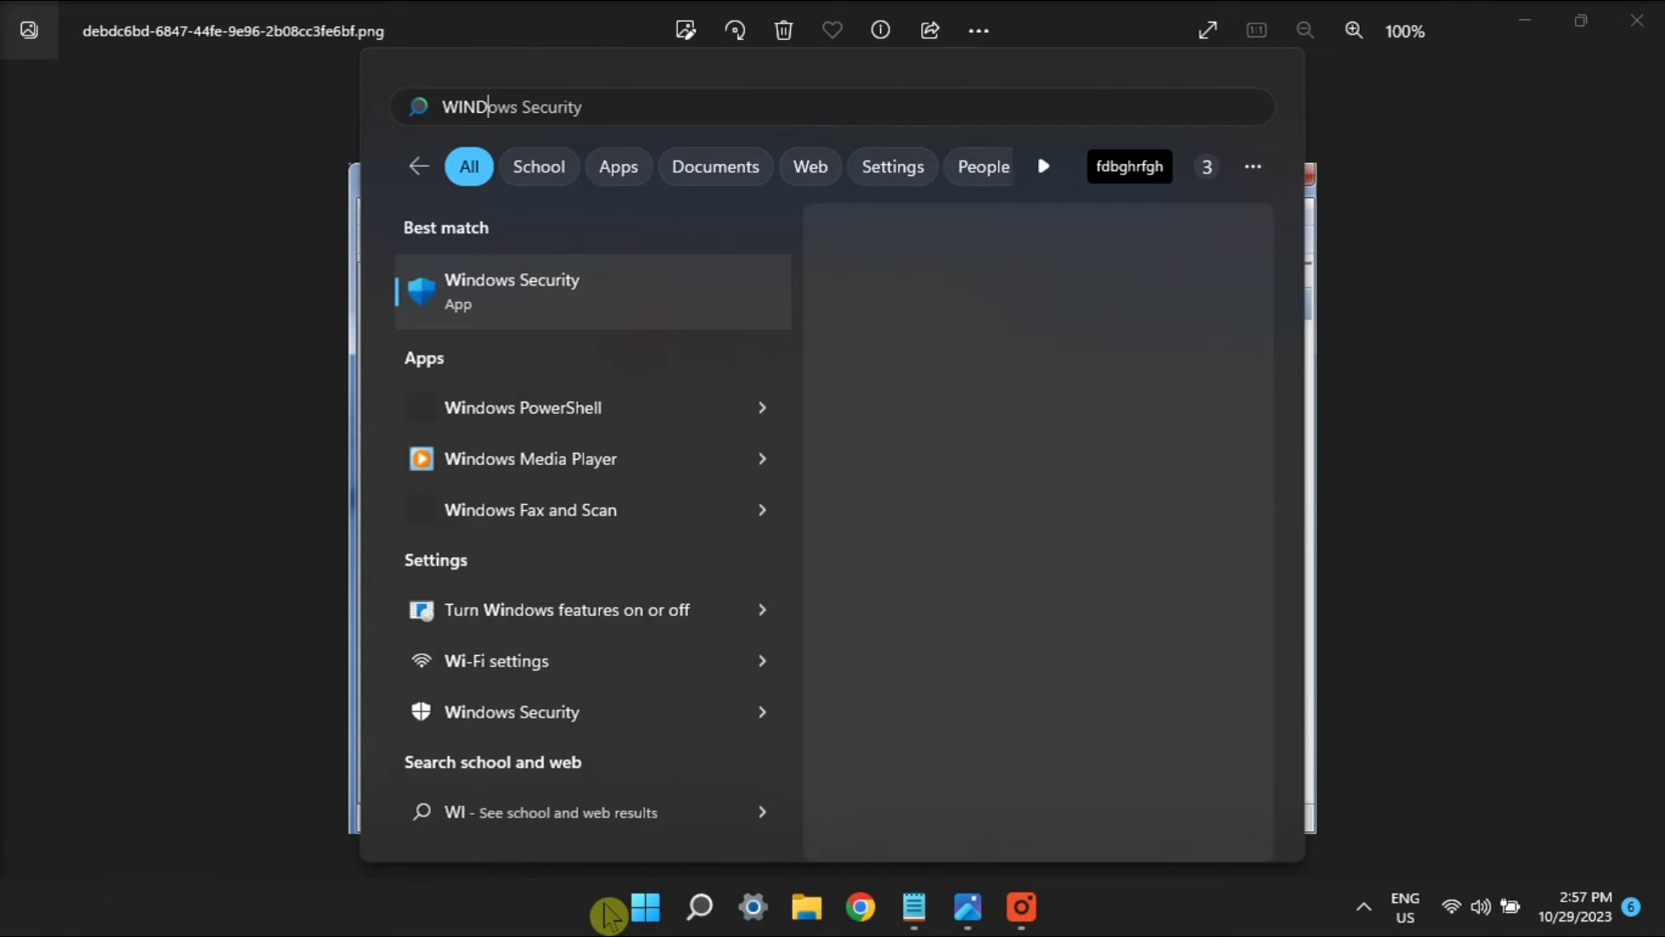
pyautogui.write('OWS FEATU')
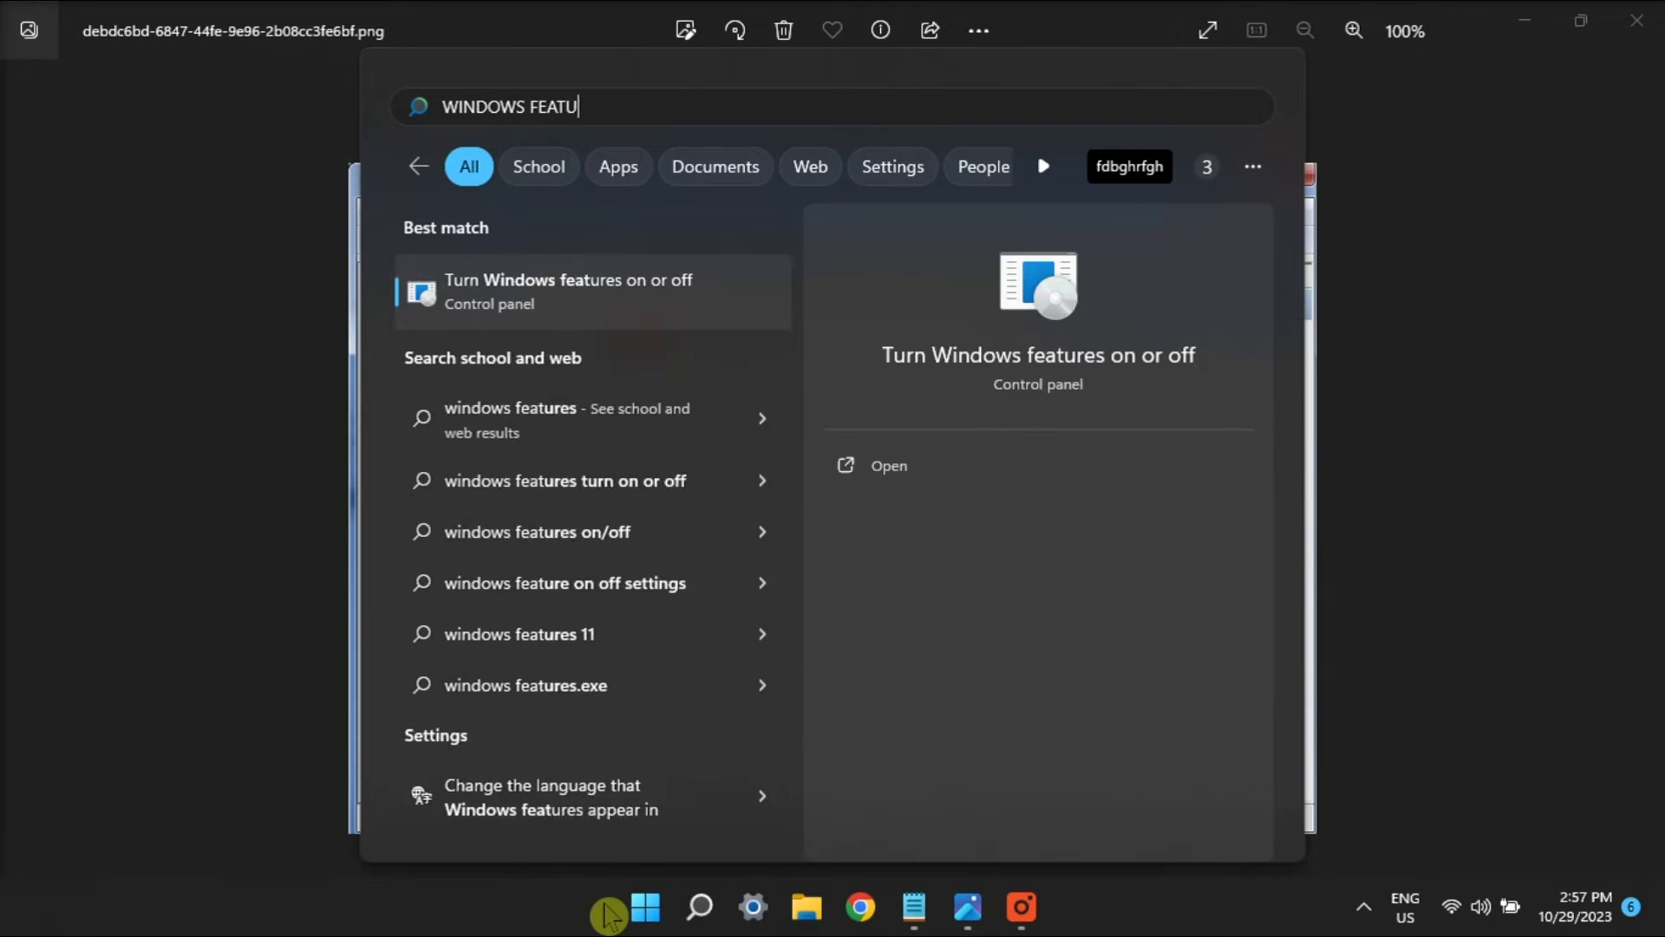
pyautogui.write('RES')
pyautogui.press('Return')
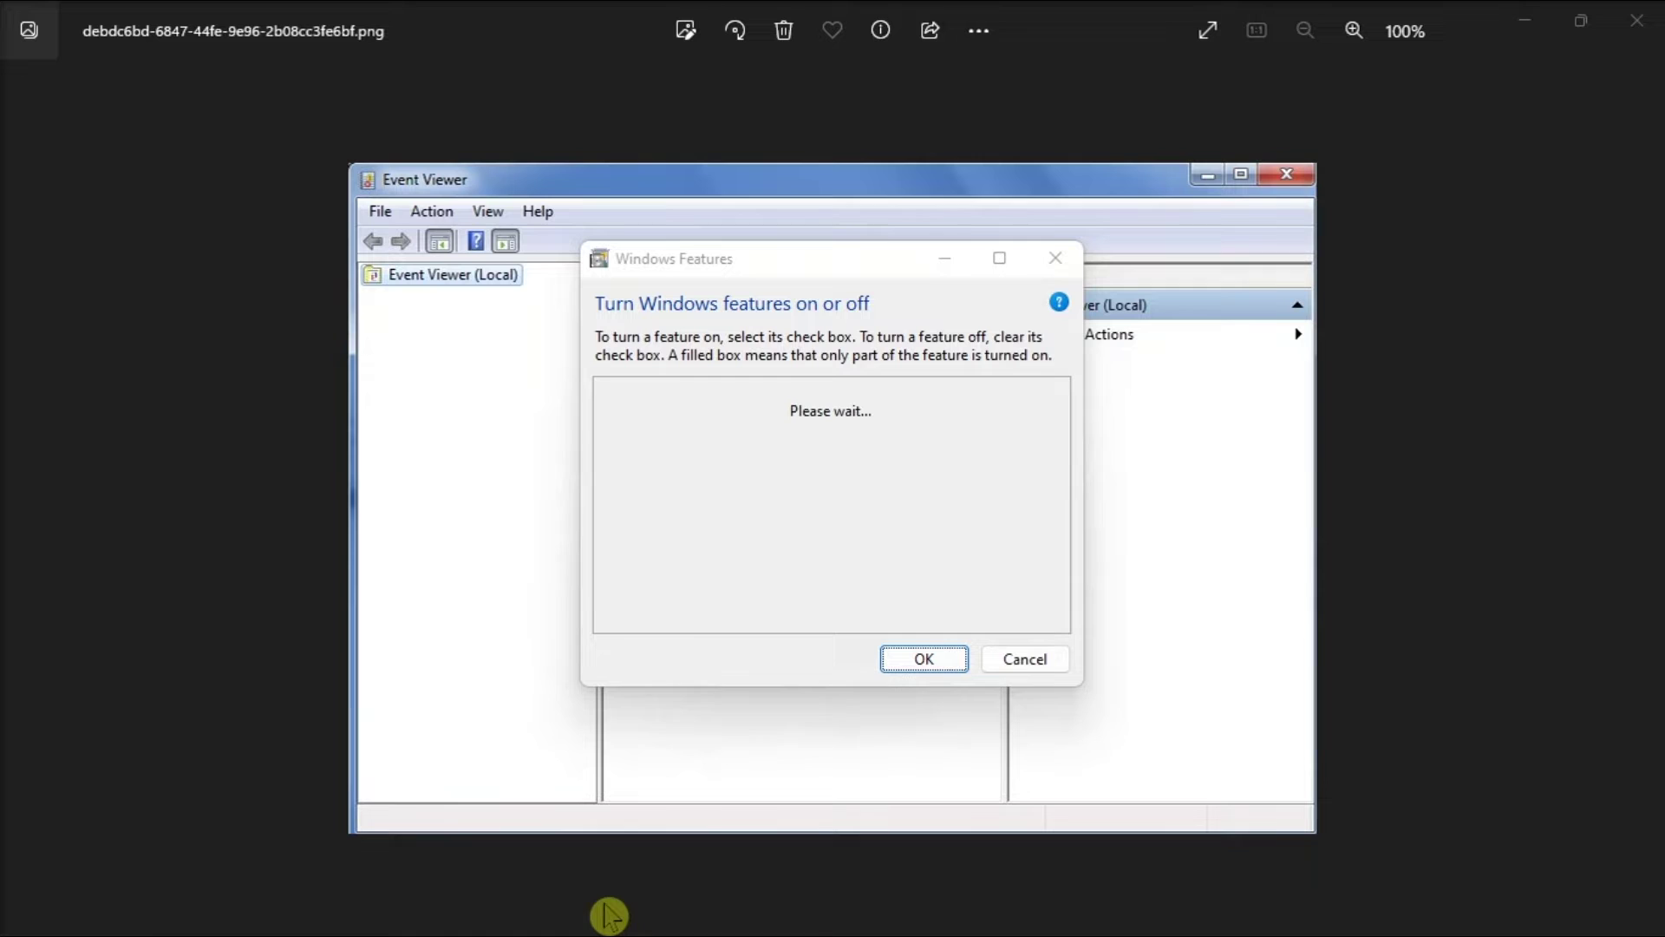
# Step: Enable .NET Framework 3.5 and its Windows Communication Foundation Non-HTTP Activation component
pyautogui.click(630, 389)
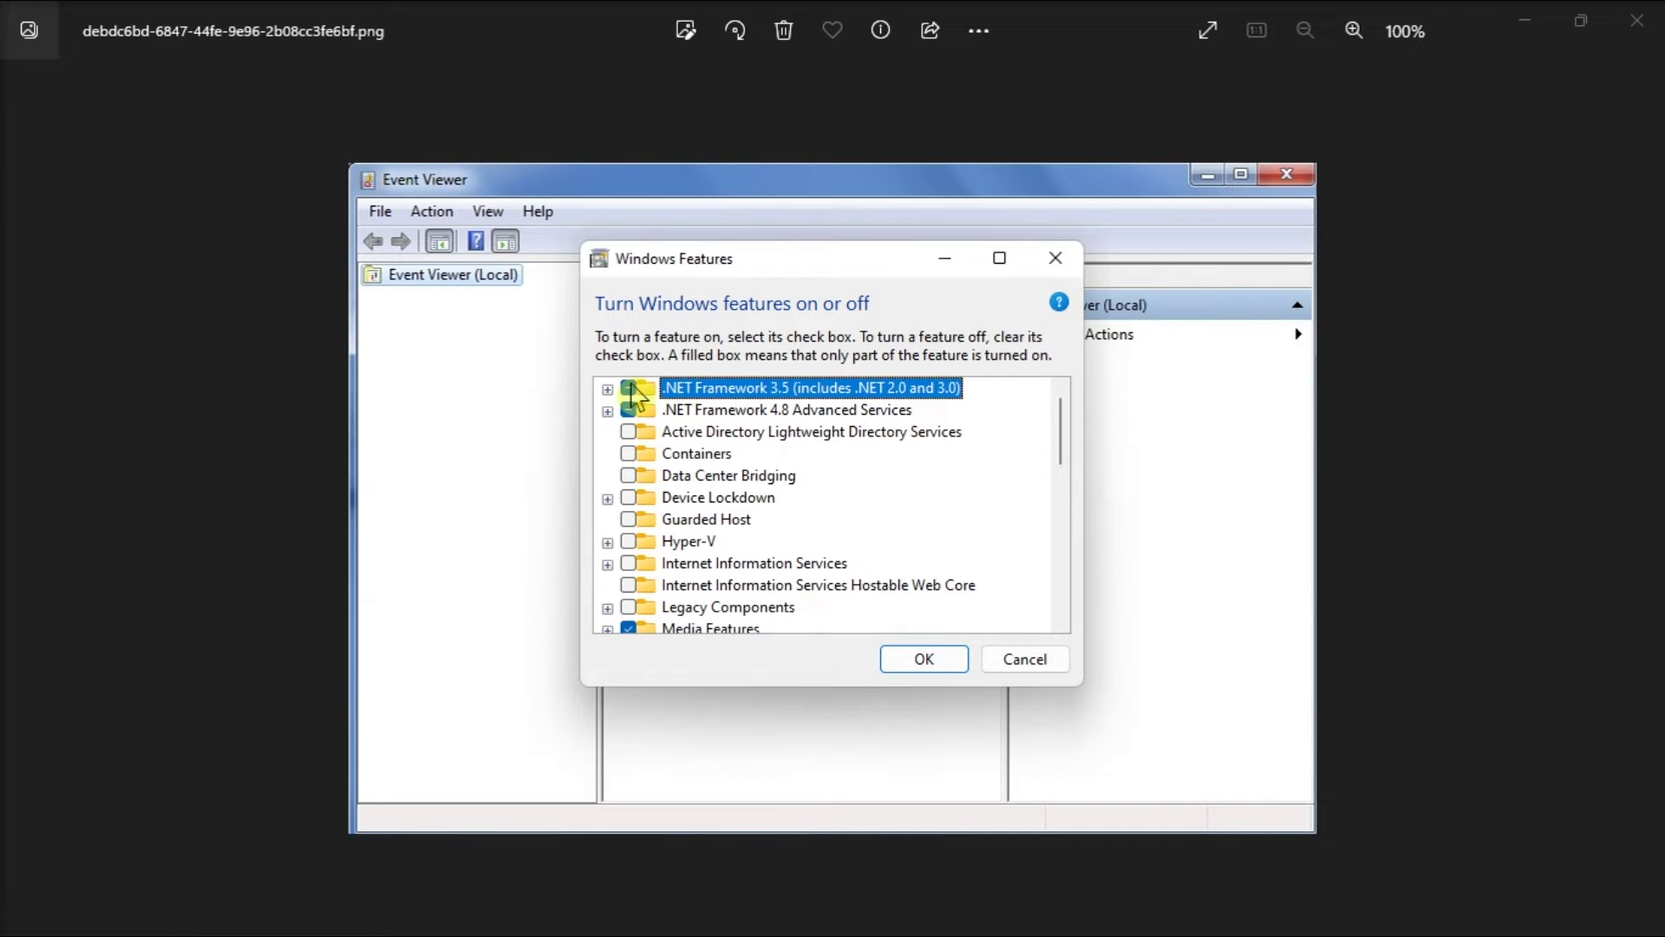
pyautogui.click(608, 410)
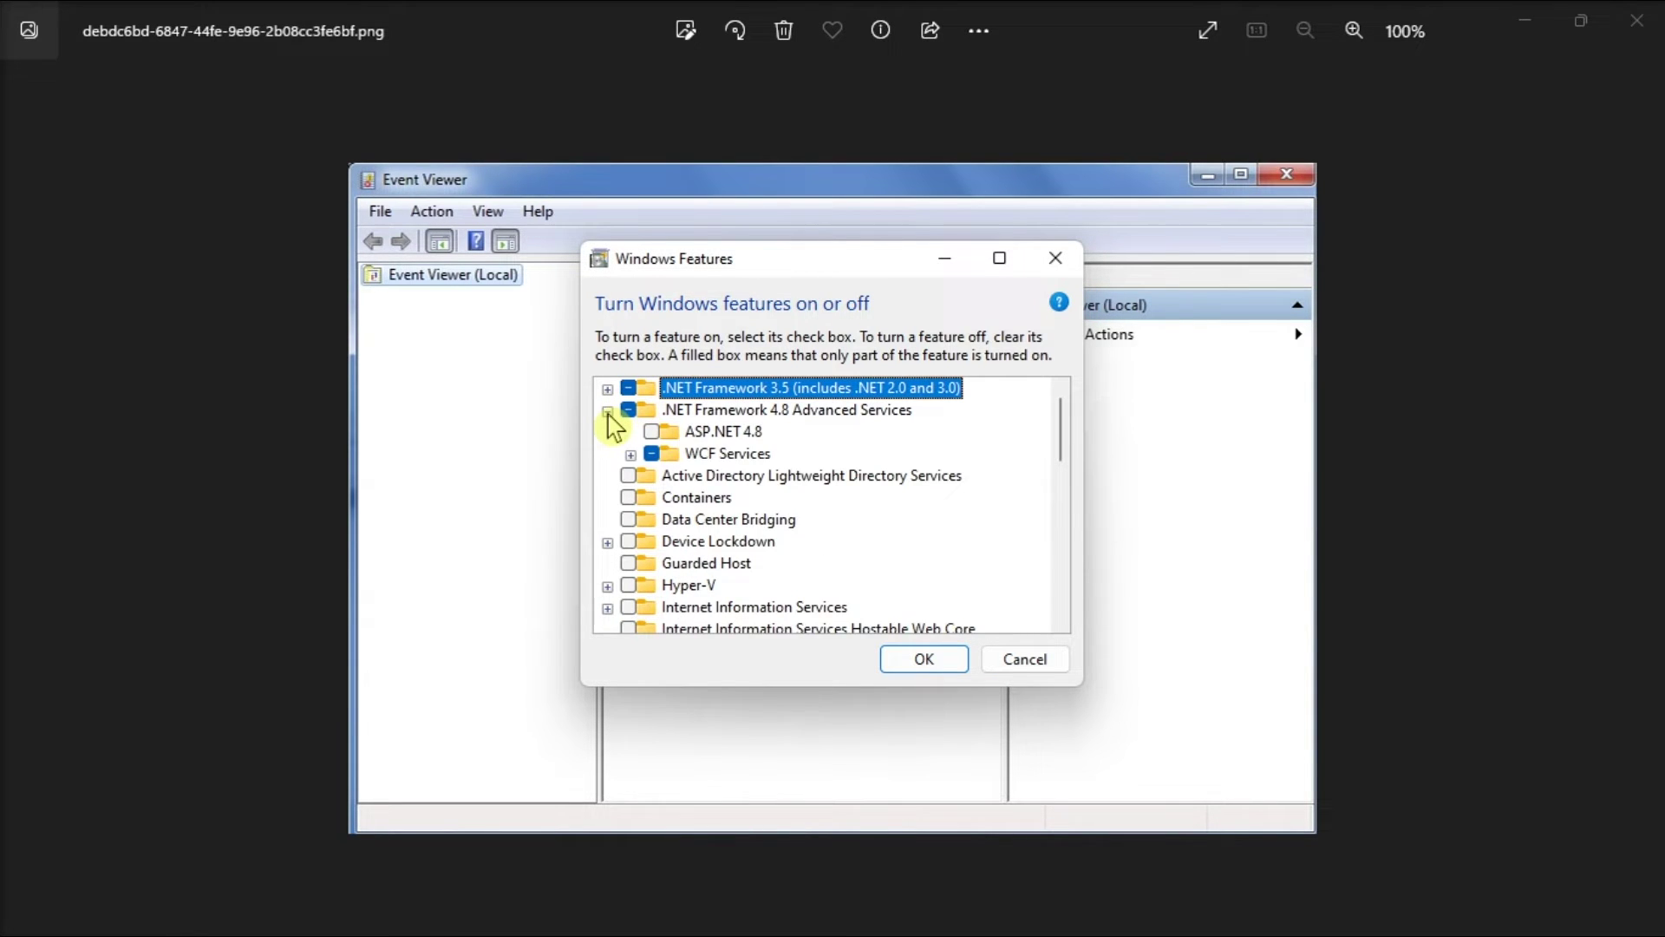
pyautogui.click(608, 388)
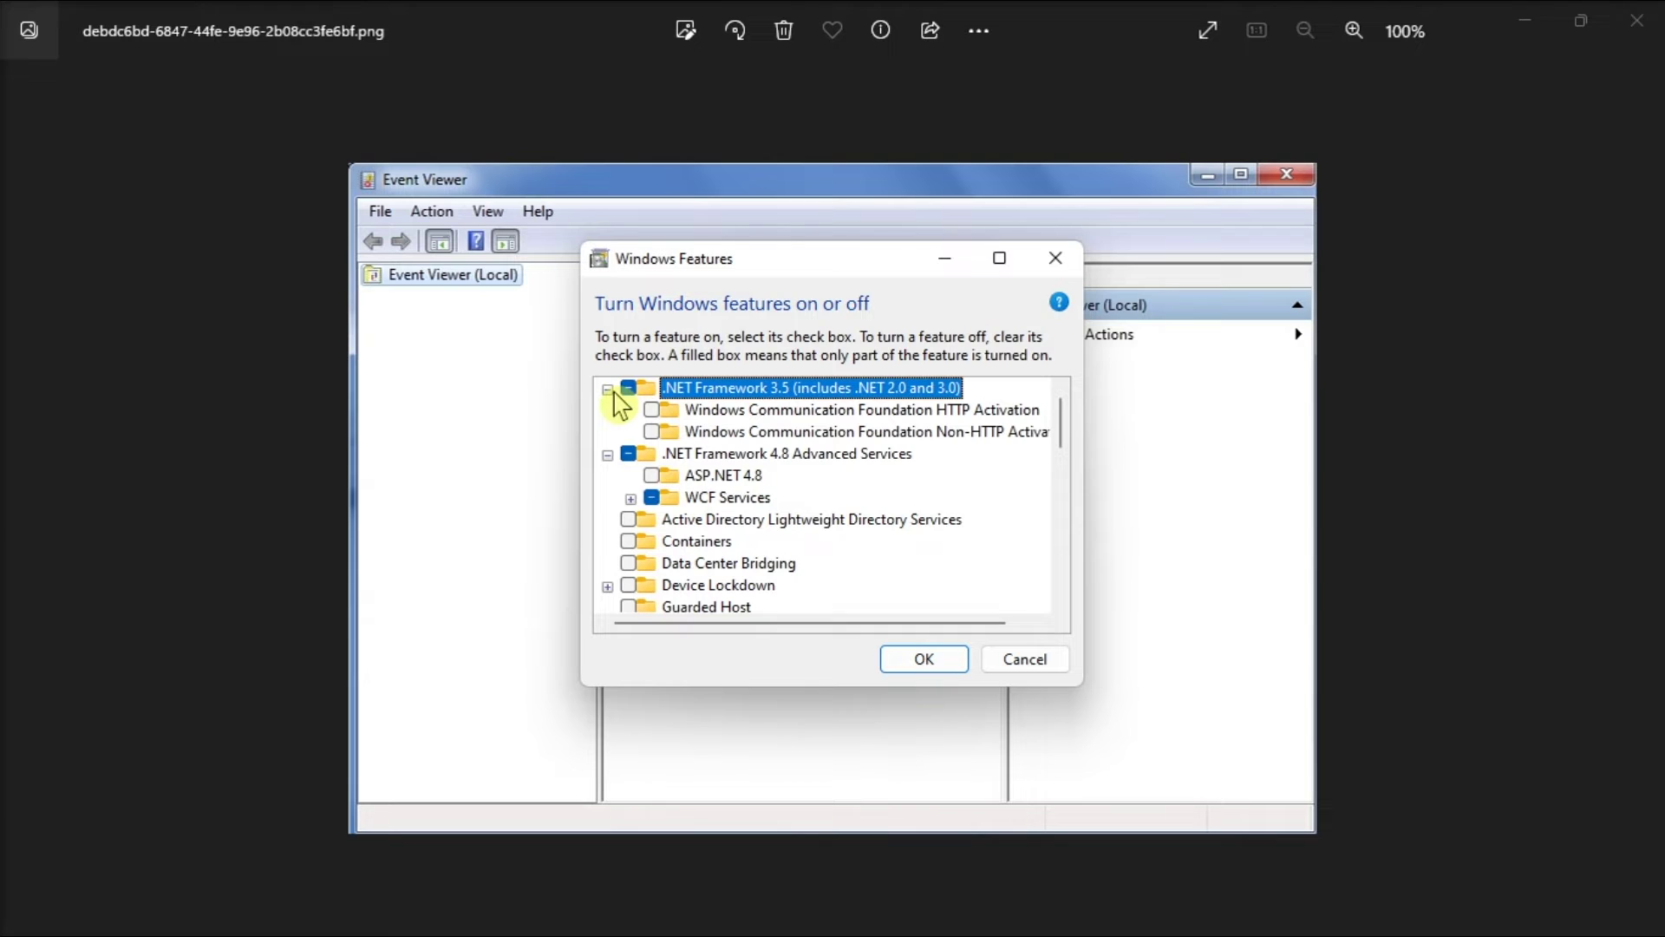
pyautogui.click(655, 432)
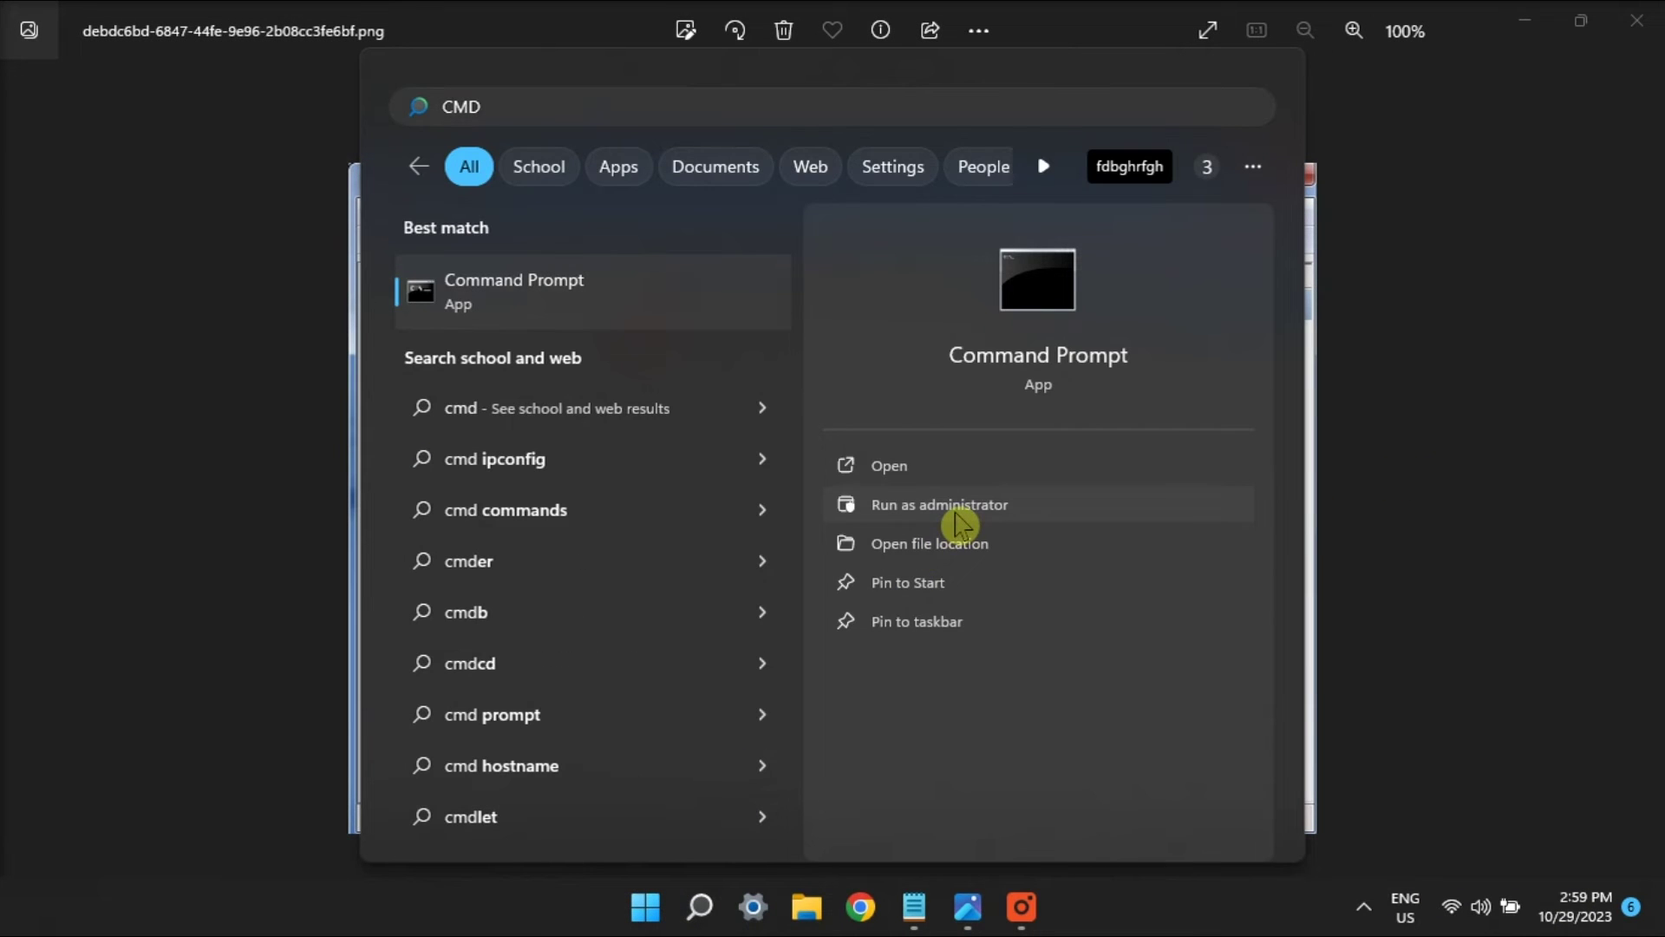
# Step: Run Command Prompt as administrator from the CMD search results
pyautogui.click(957, 519)
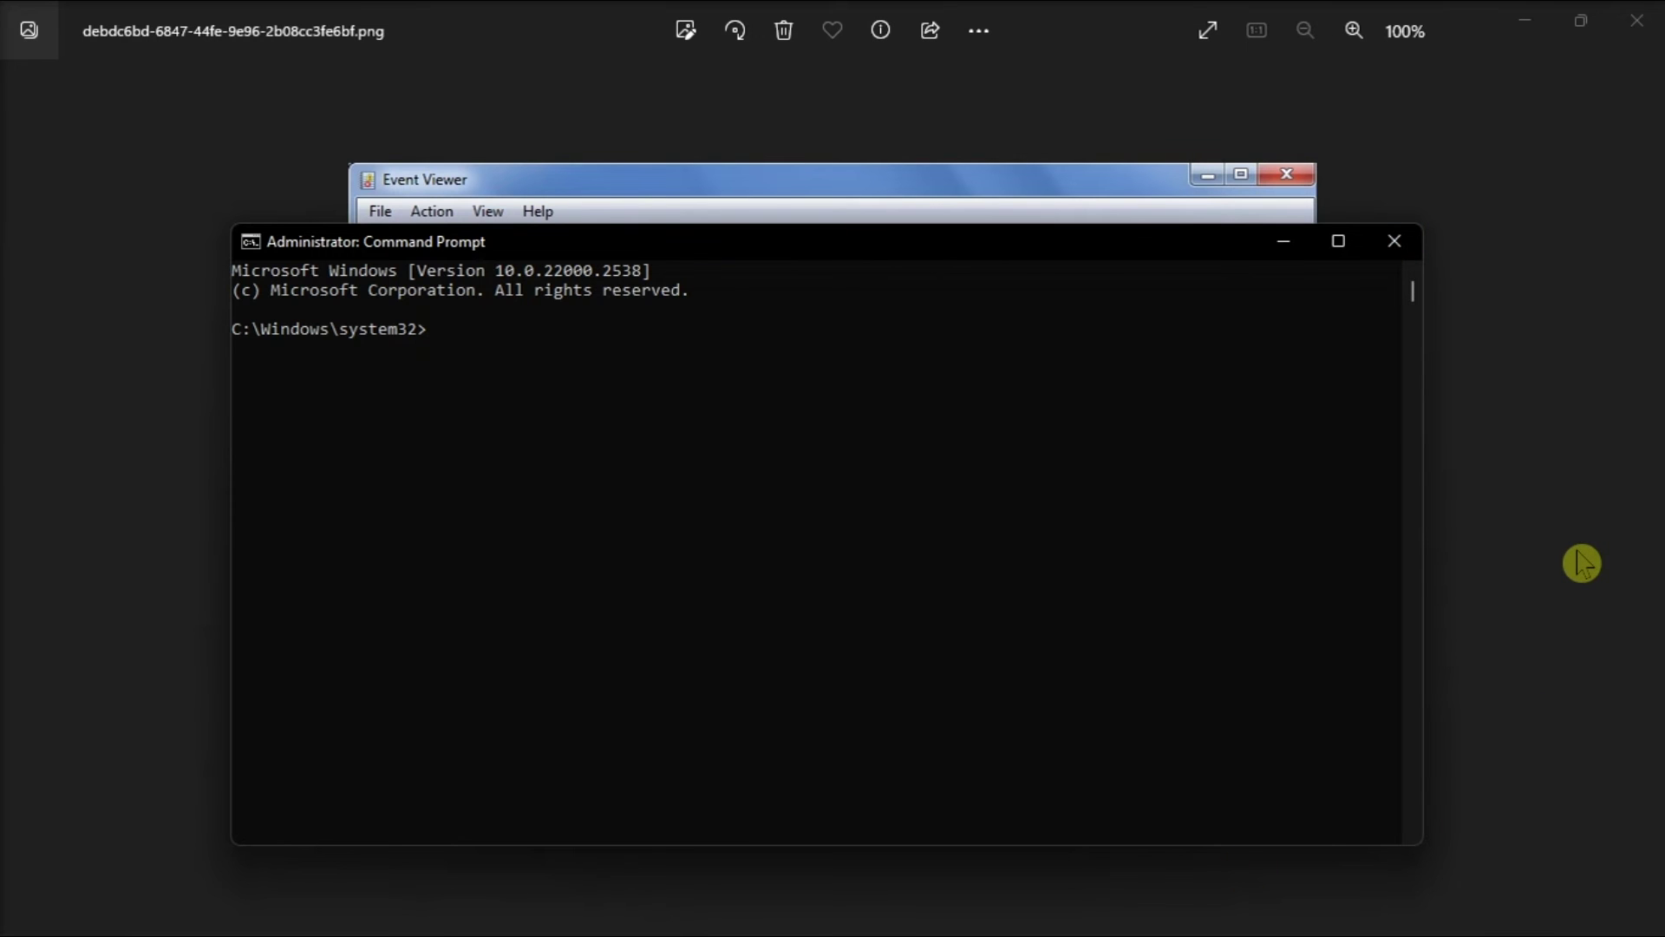
# Step: Minimize the administrator Command Prompt to reveal the snap-in error screenshot in Photos
pyautogui.click(1286, 243)
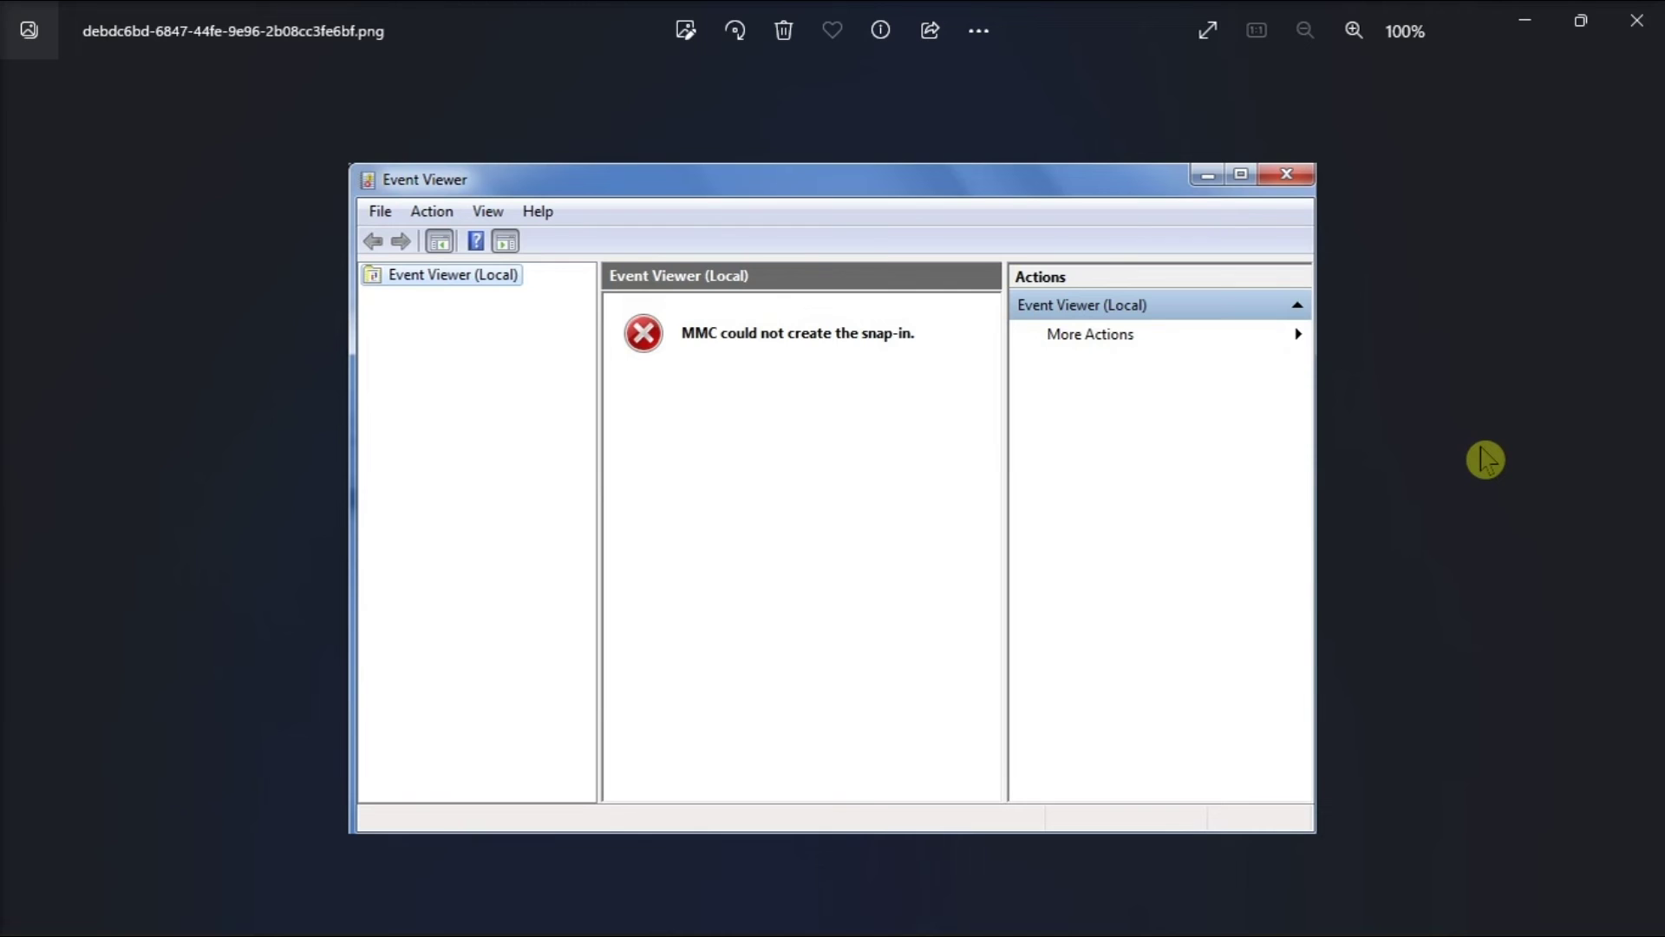